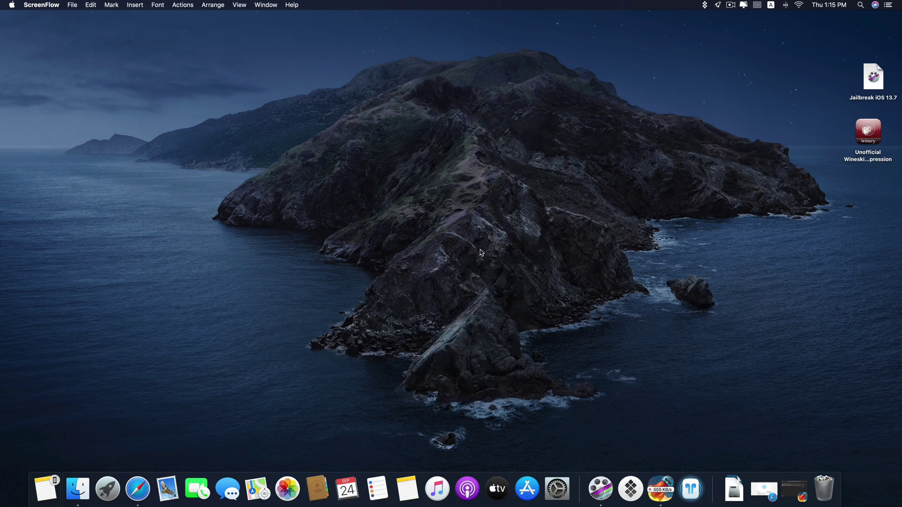
Search Google in Safari for 'air buddy mac app'
left_click(148, 493)
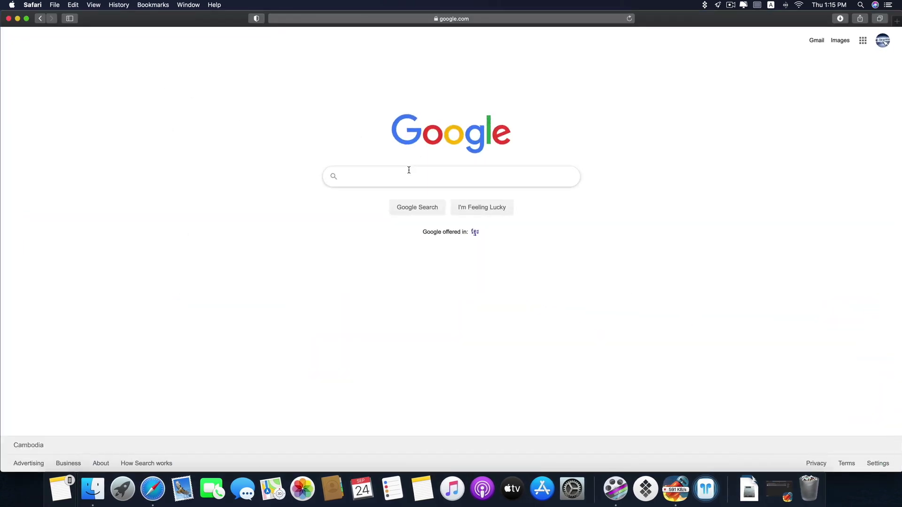
left_click(410, 172)
type("air")
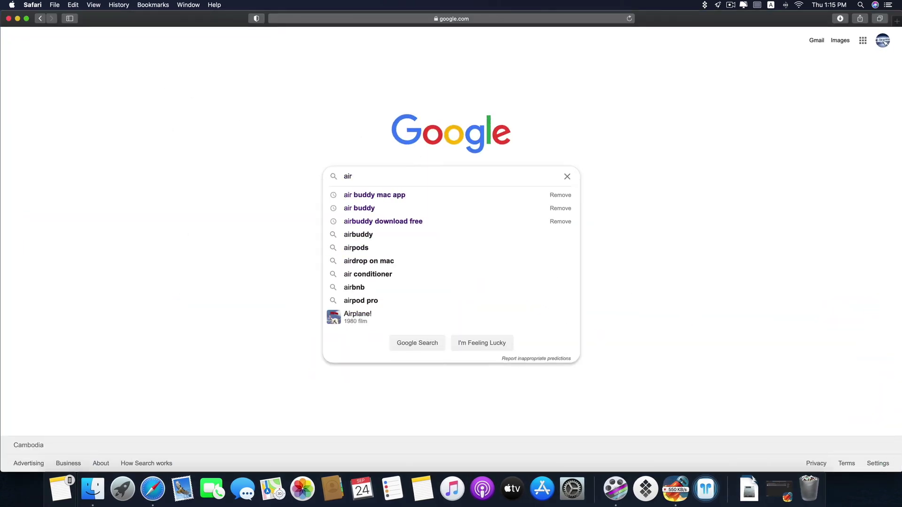
type(" buddy mac app")
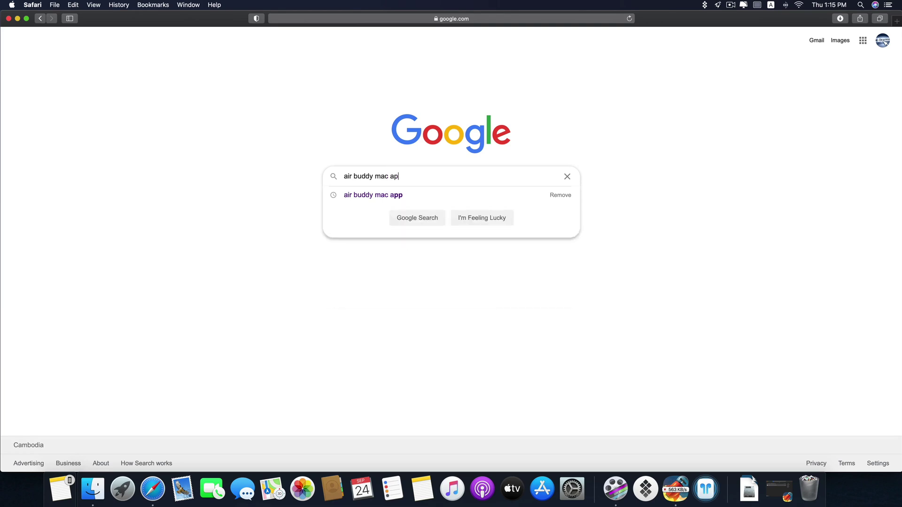
key("Return")
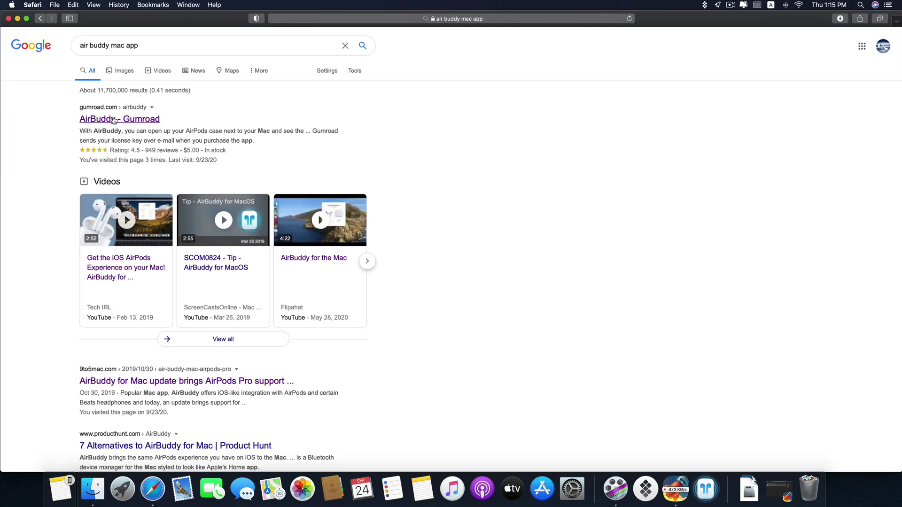
Open the AirBuddy Gumroad page, enter a fair price of 5 and view the checkout
left_click(114, 120)
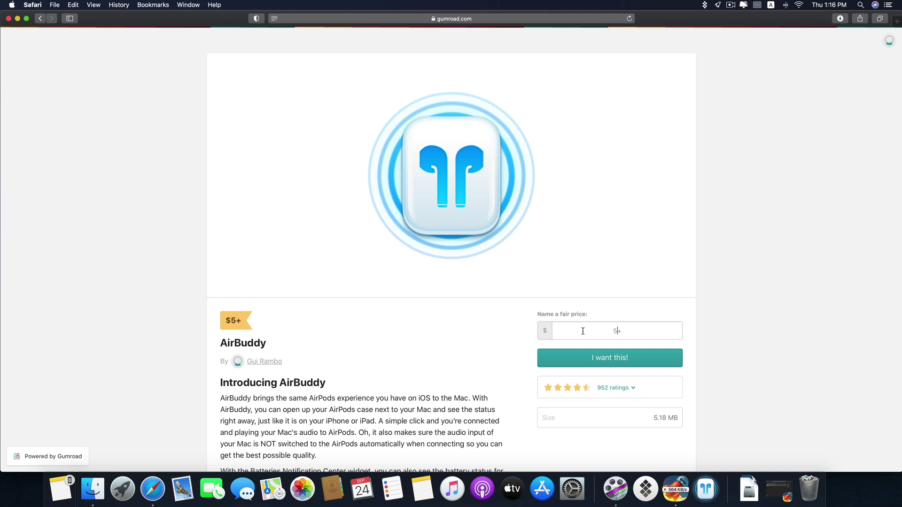
scroll(638, 316, "down", 1)
type("5")
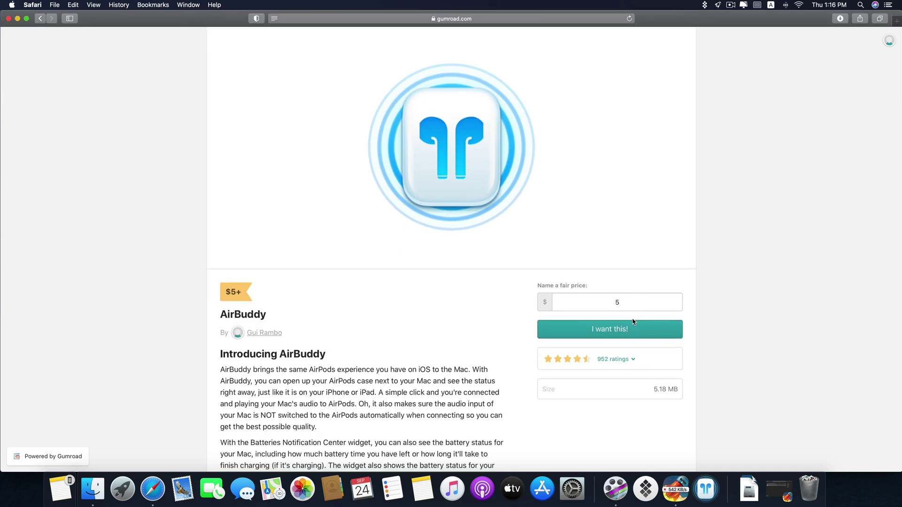
left_click(644, 334)
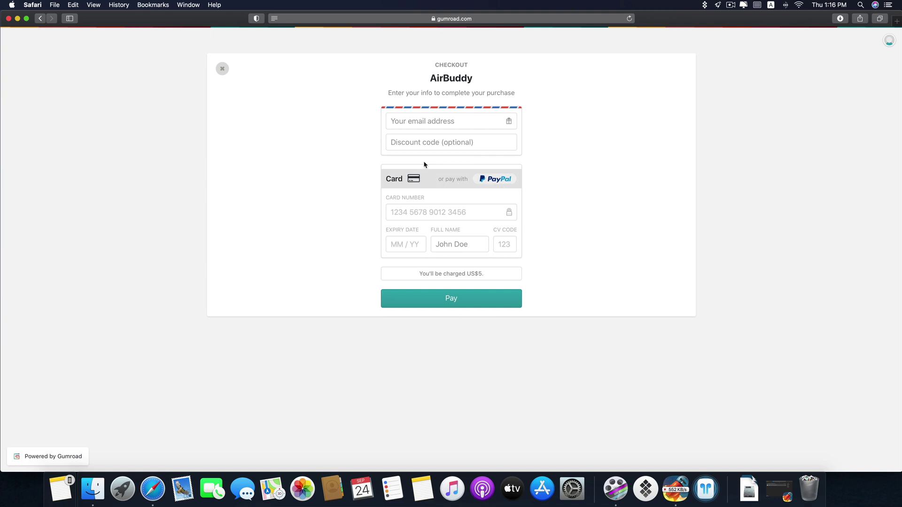
left_click(222, 69)
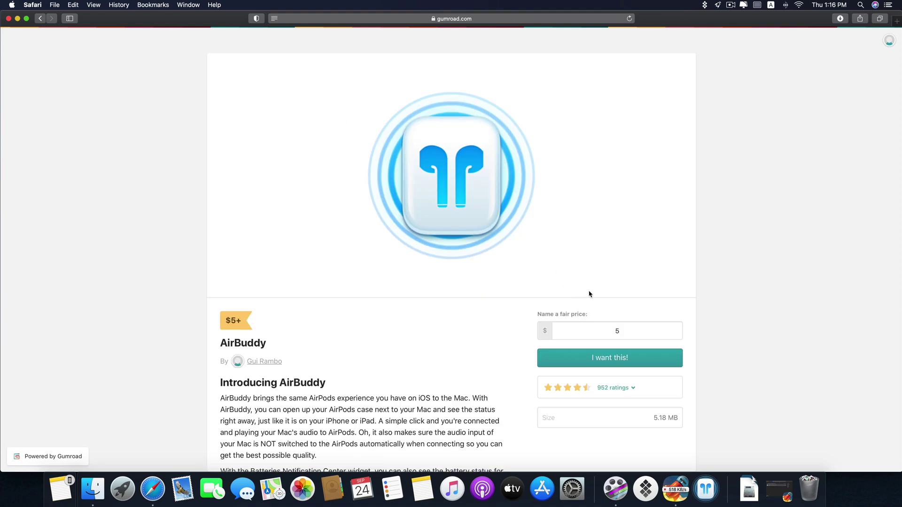
Reopen the $5 checkout form, go to the email field, then close it again
scroll(627, 317, "down", 2)
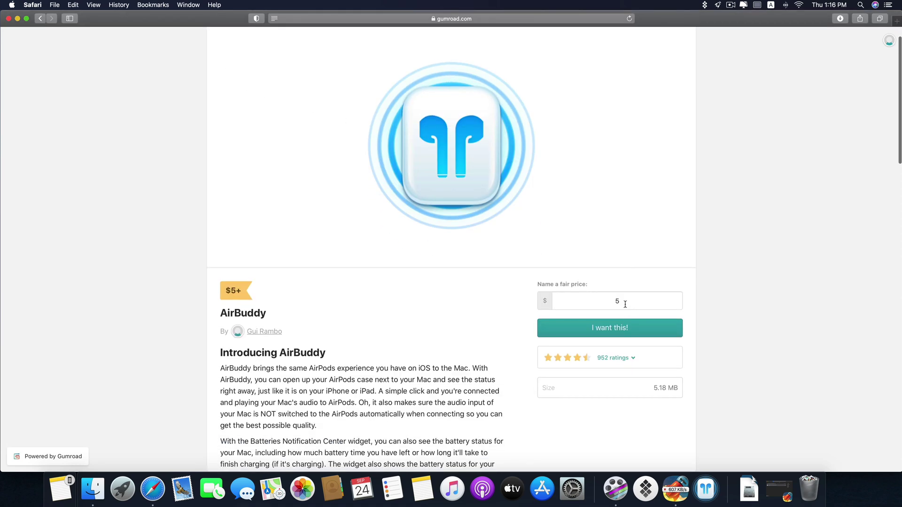
left_click_drag(630, 300, 581, 302)
scroll(624, 300, "down", 4)
left_click(540, 248)
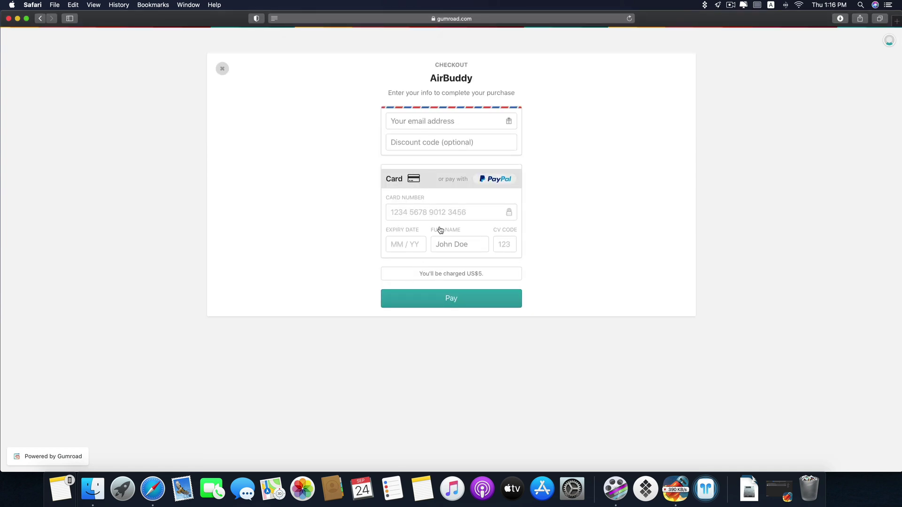
left_click(440, 122)
left_click(222, 68)
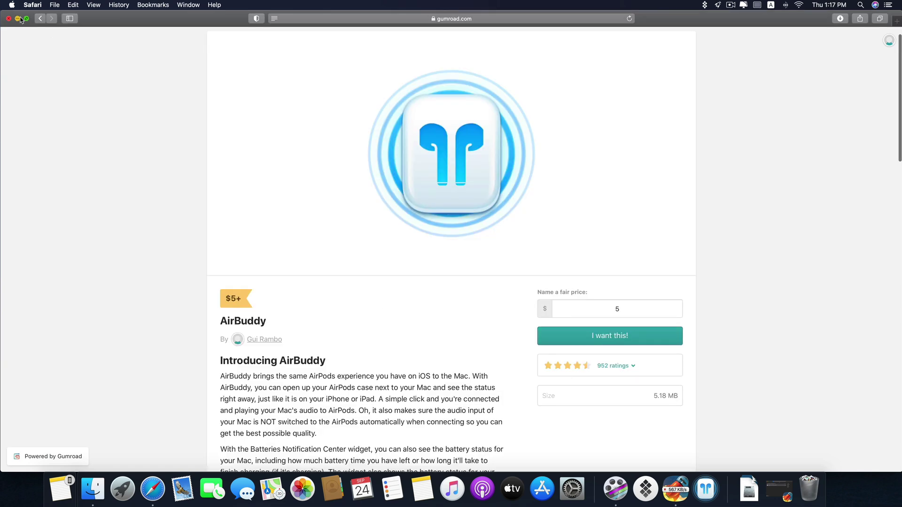
Minimize Safari and launch AirBuddy from Launchpad
left_click(18, 19)
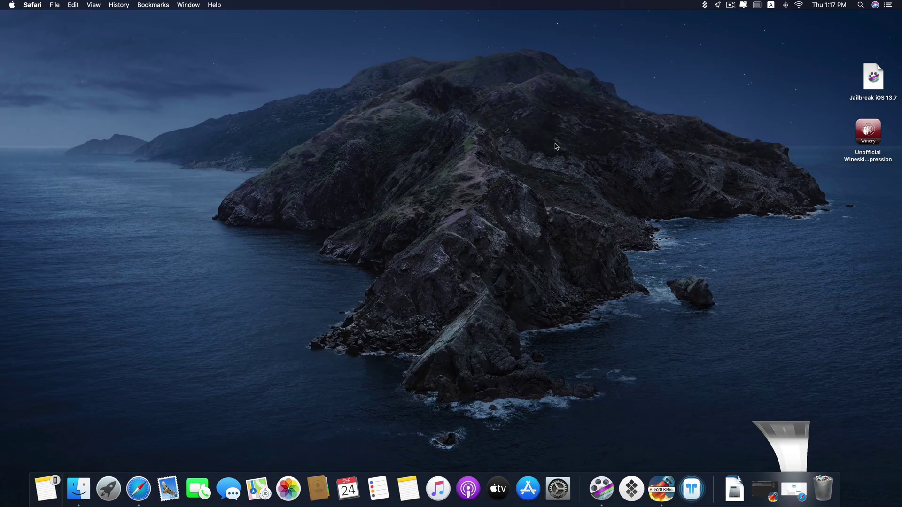
key("F4")
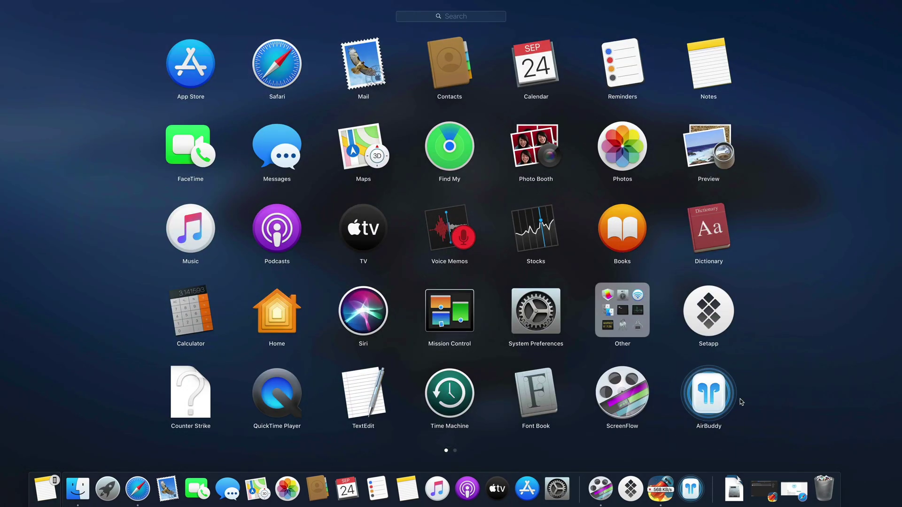
left_click(705, 399)
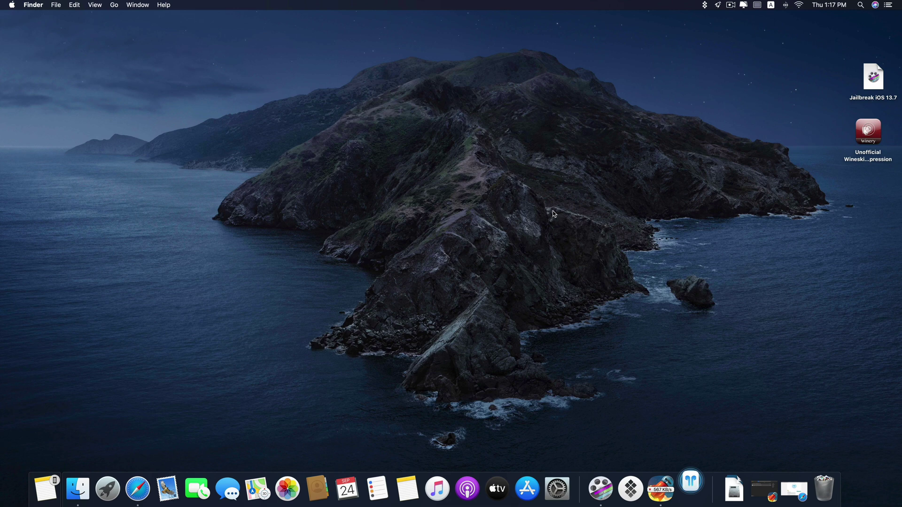
Drag the AirBuddy Settings window by its title bar toward the screen centre
left_click_drag(413, 170, 502, 150)
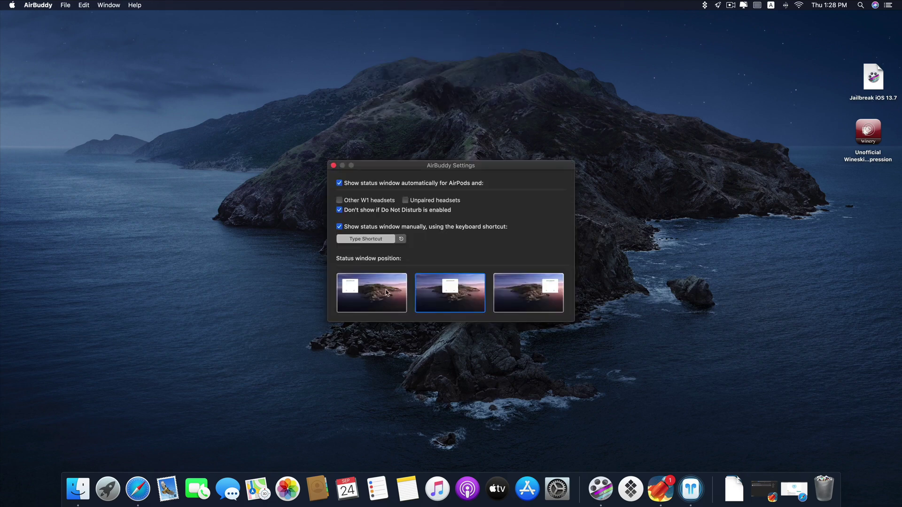
Preview the status pop-up at top left and top right, then set it to top centre
left_click(392, 292)
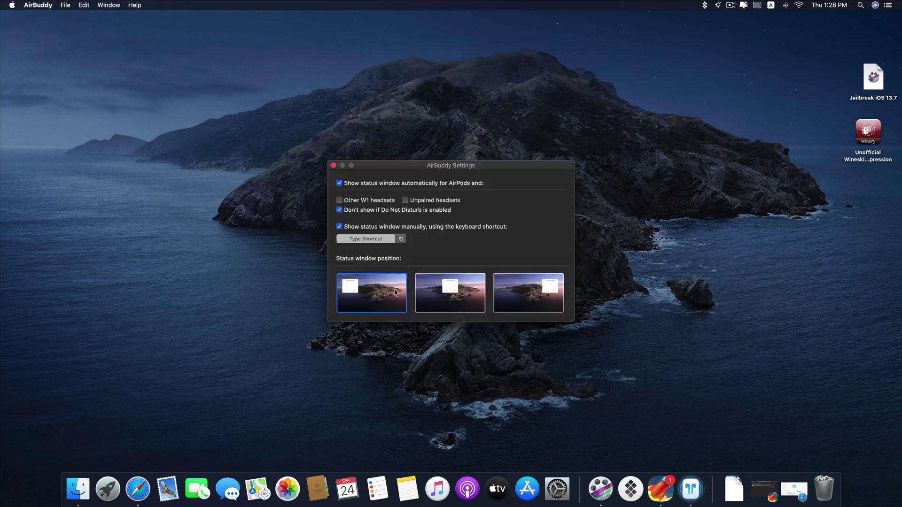
left_click(334, 165)
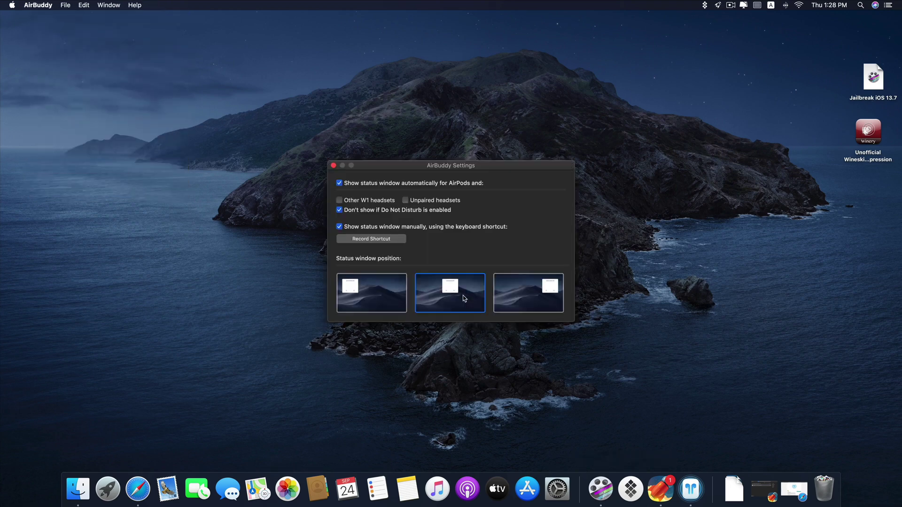
left_click(538, 303)
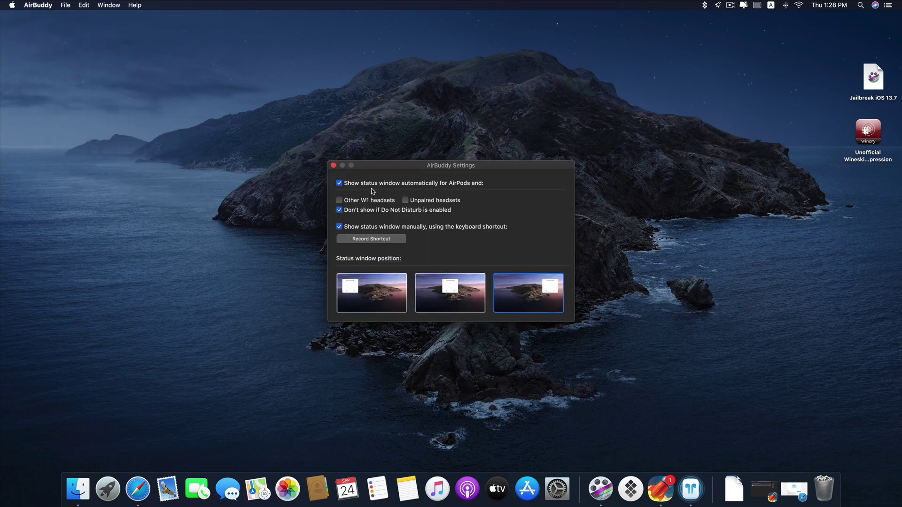
left_click(334, 165)
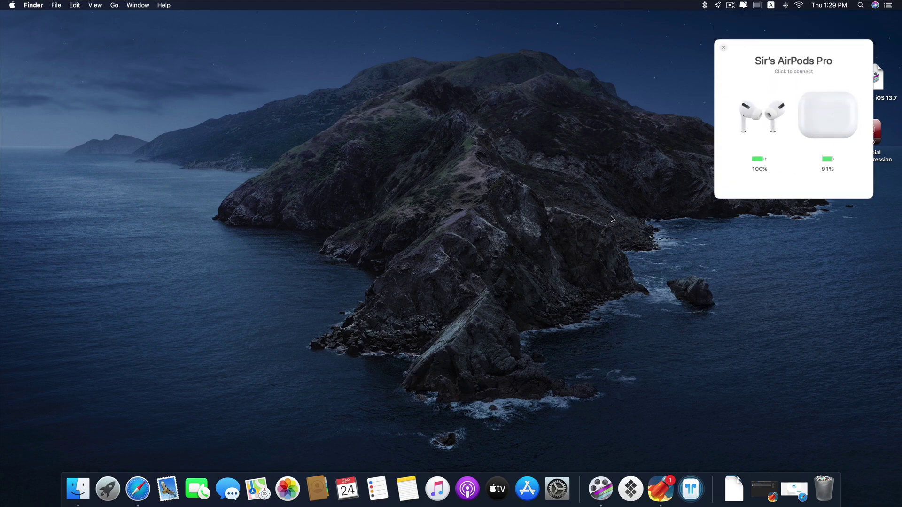
left_click(691, 488)
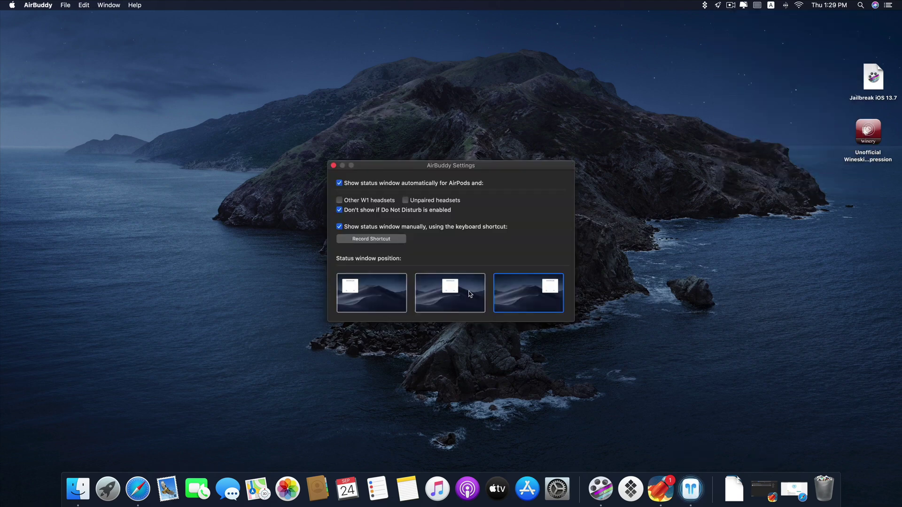
left_click(468, 295)
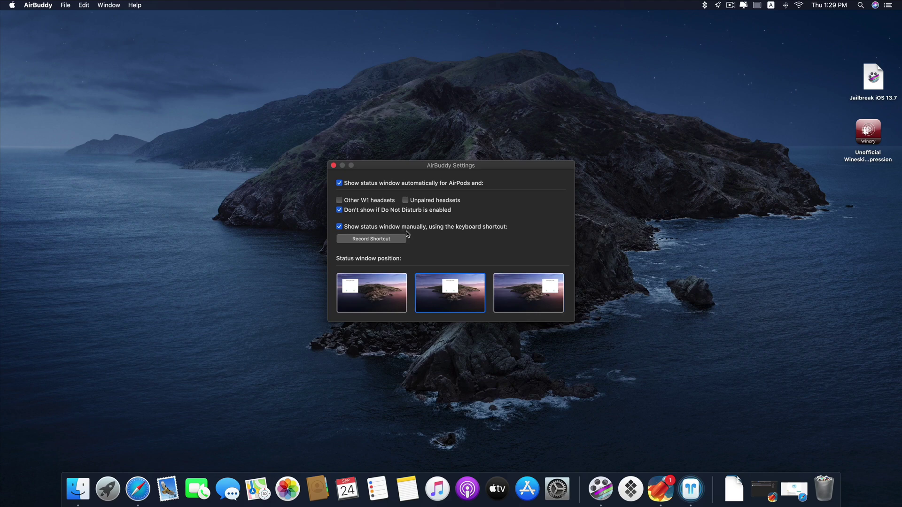
Record ⌘T as the pop-up shortcut, test it toggles the AirPods popup, then reopen Settings
left_click(382, 241)
key("super+t")
left_click(334, 165)
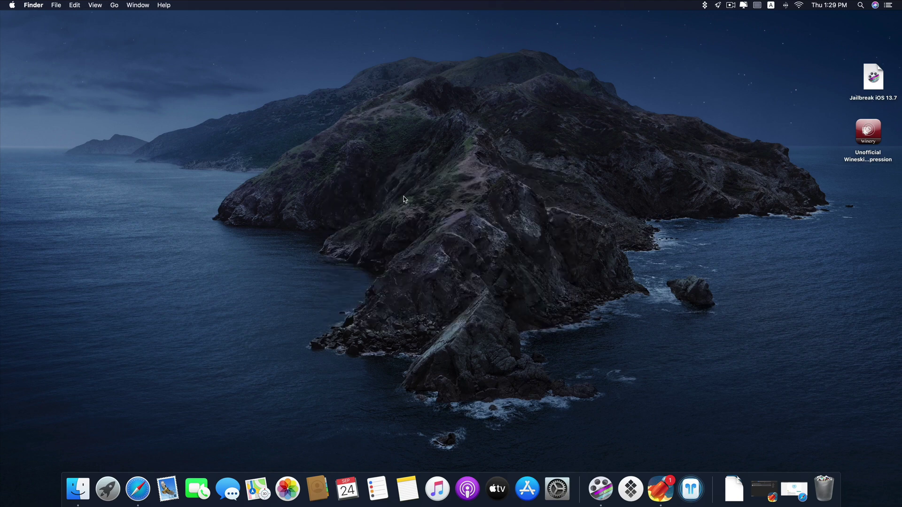
key("super+t")
key("super+t")
key("super+t")
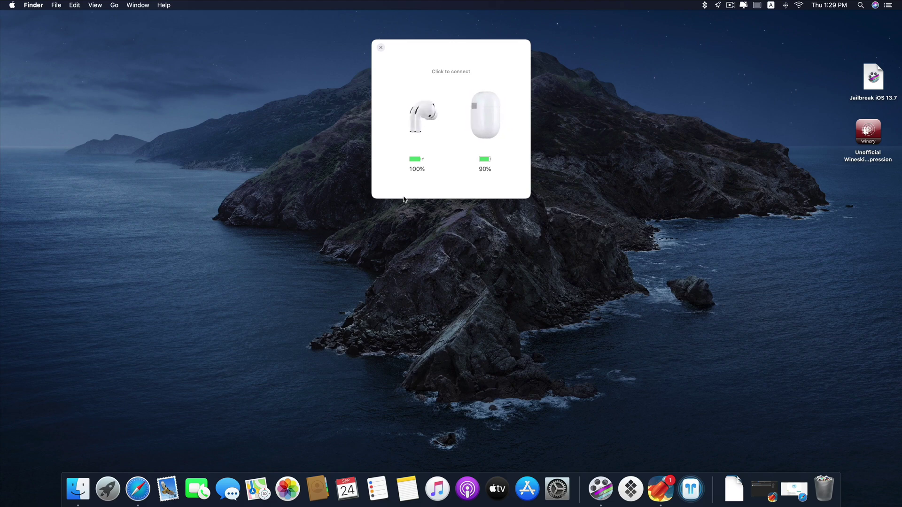
key("super+t")
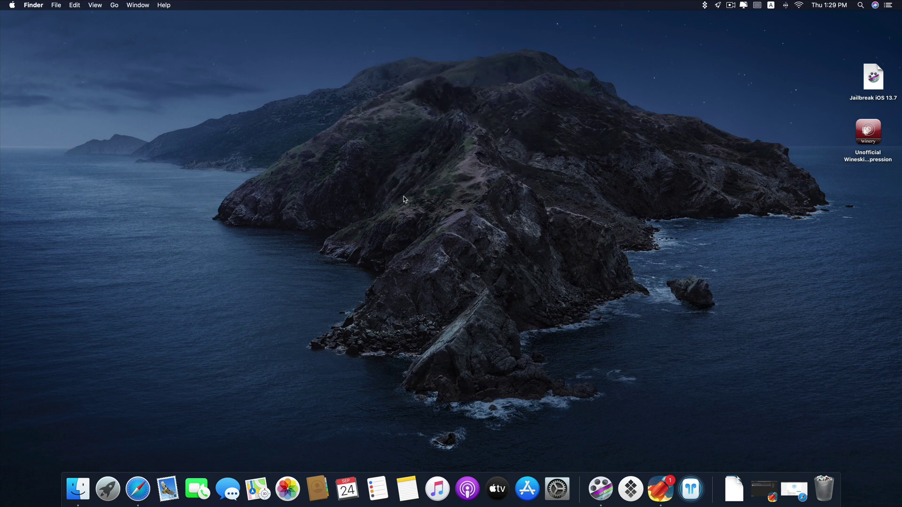
key("super+t")
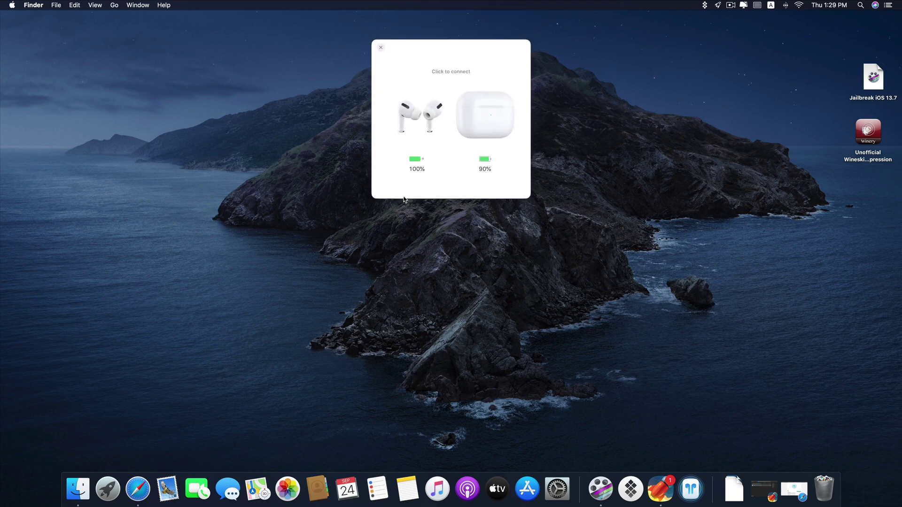
key("super+comma")
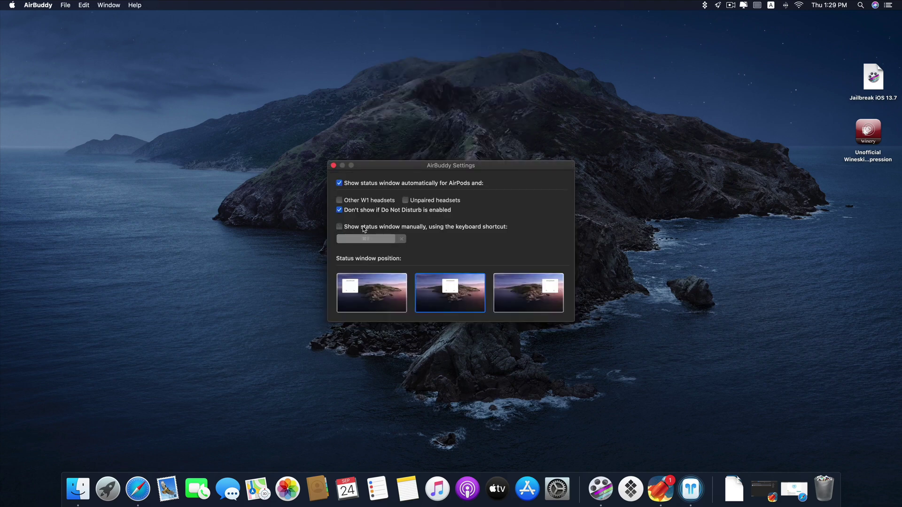
Close AirBuddy Settings and add the Batteries widget to Notification Center's Today view
left_click(333, 166)
left_click(889, 5)
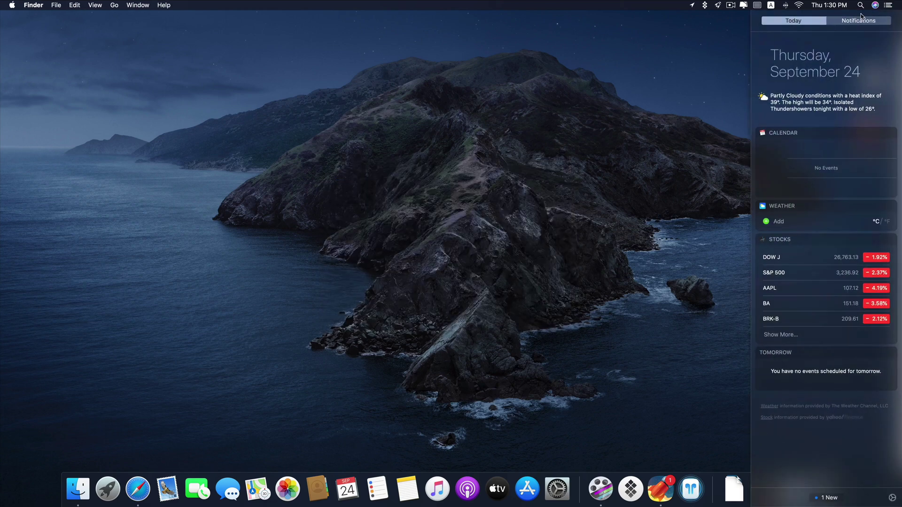
left_click(857, 21)
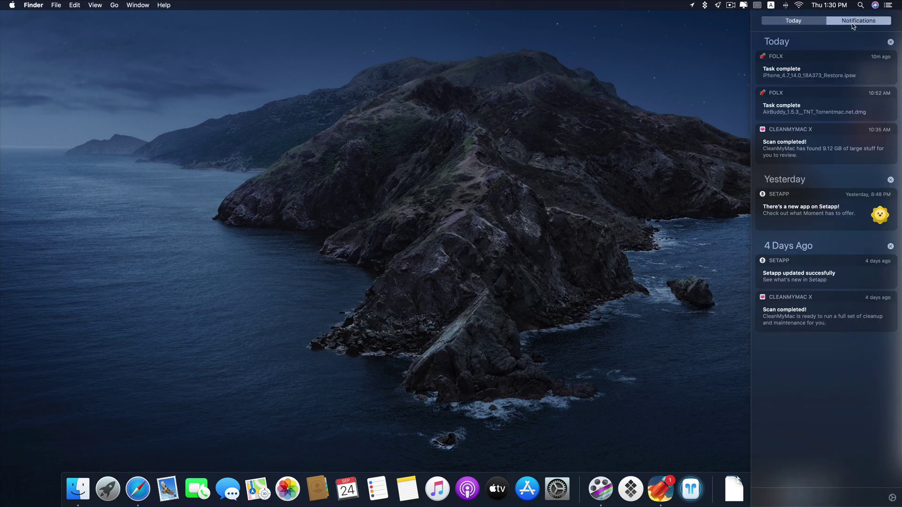
scroll(846, 188, "left", 3)
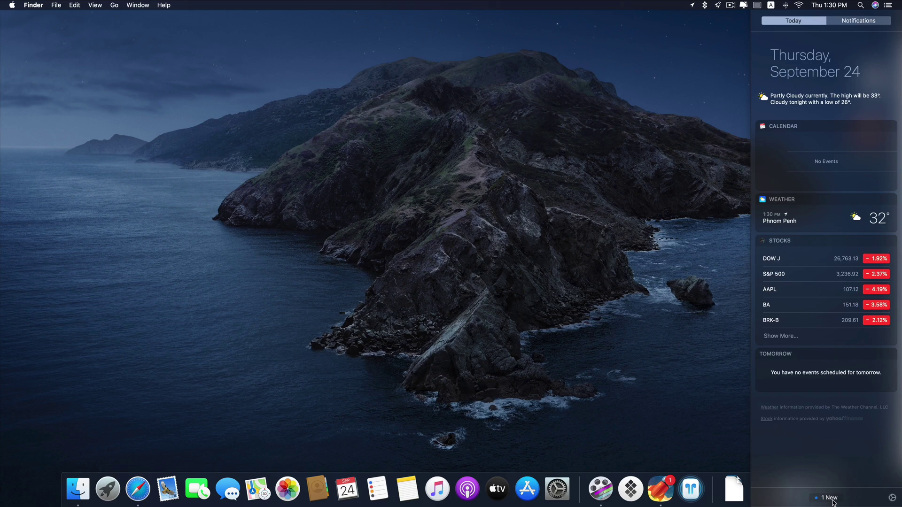
left_click(829, 499)
left_click(890, 47)
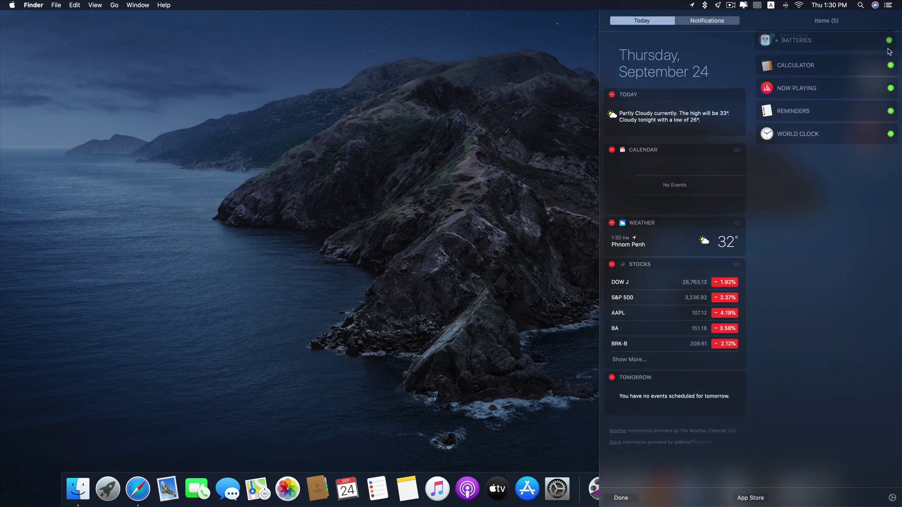
left_click(621, 498)
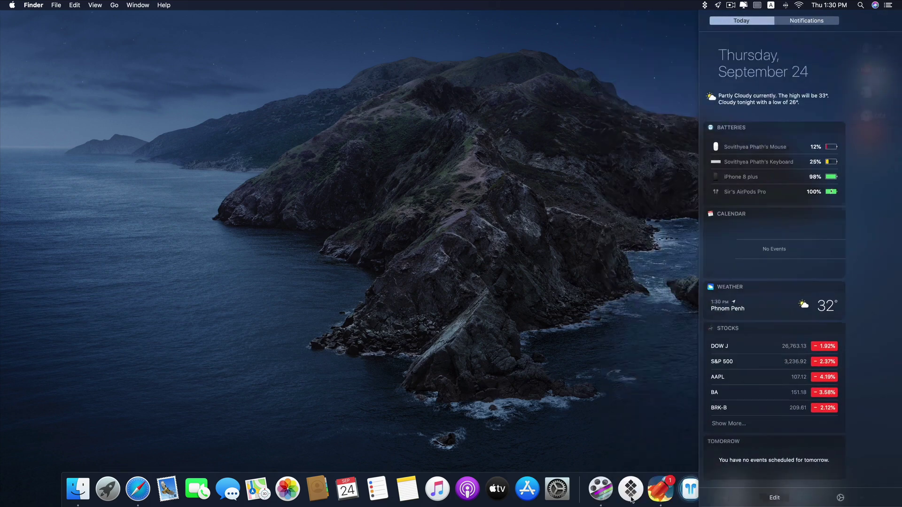